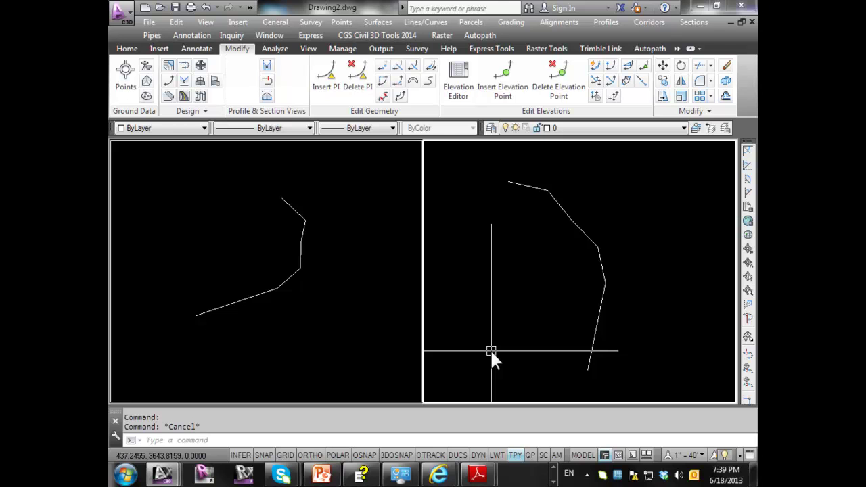
Offset the 3D polyline 1 unit to one side at a -2 grade with the stepped offset command.
click(401, 96)
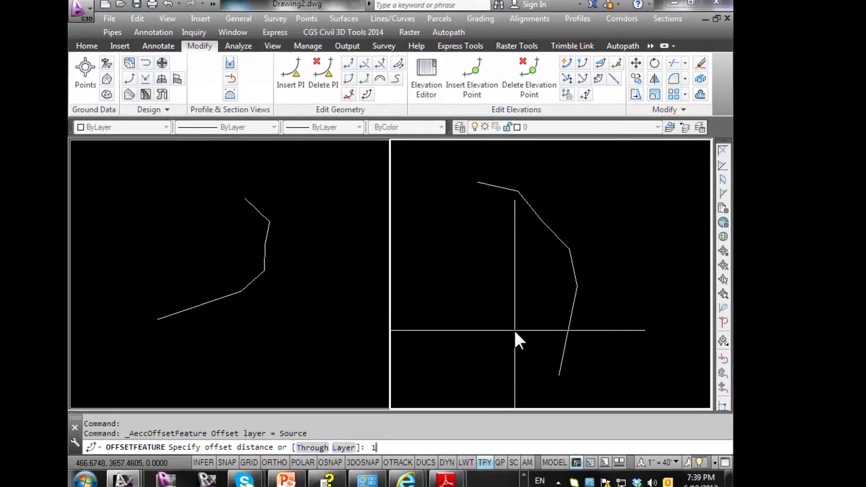
text(1)
key(Return)
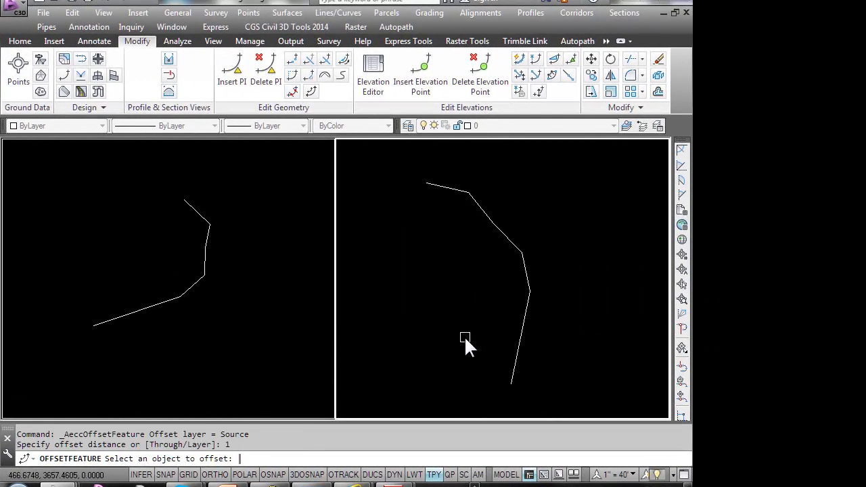
click(525, 268)
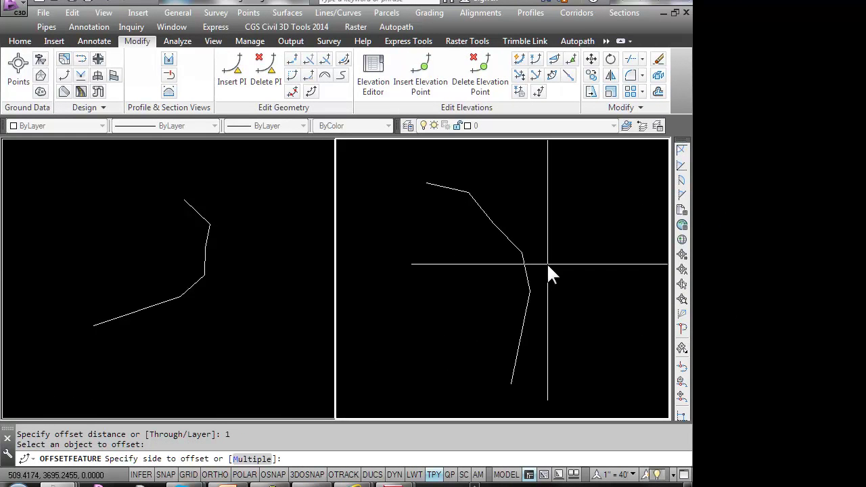
click(547, 263)
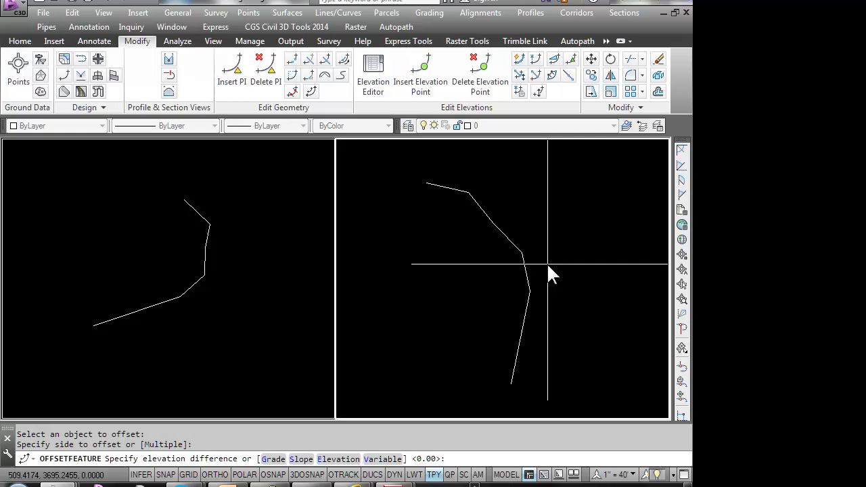
text(g)
key(Return)
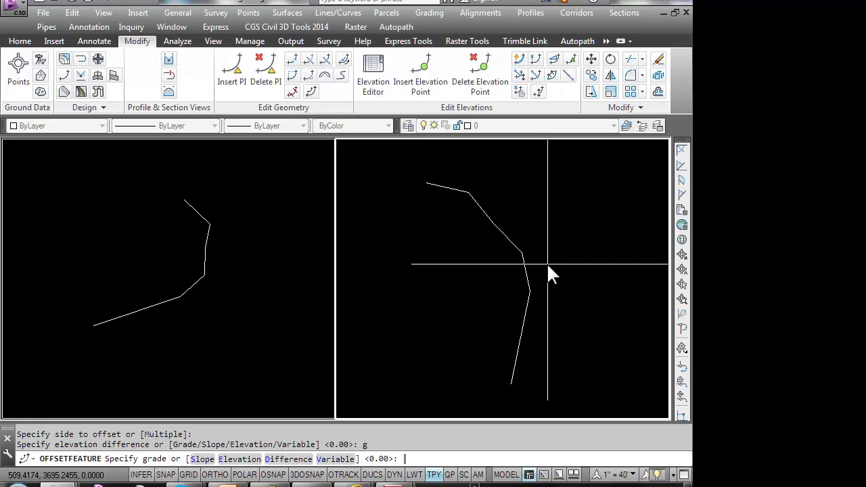
text(-2)
key(Return)
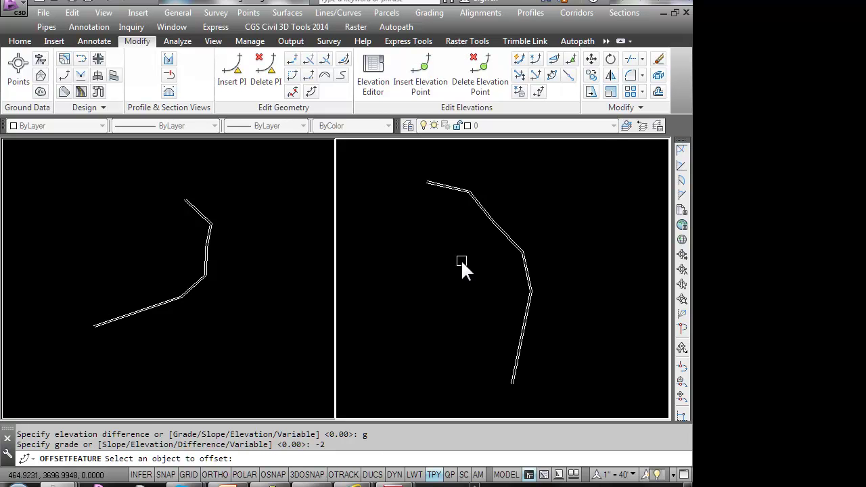
Test-stretch the offset copy's end vertex, then cancel the stretch.
key(Escape)
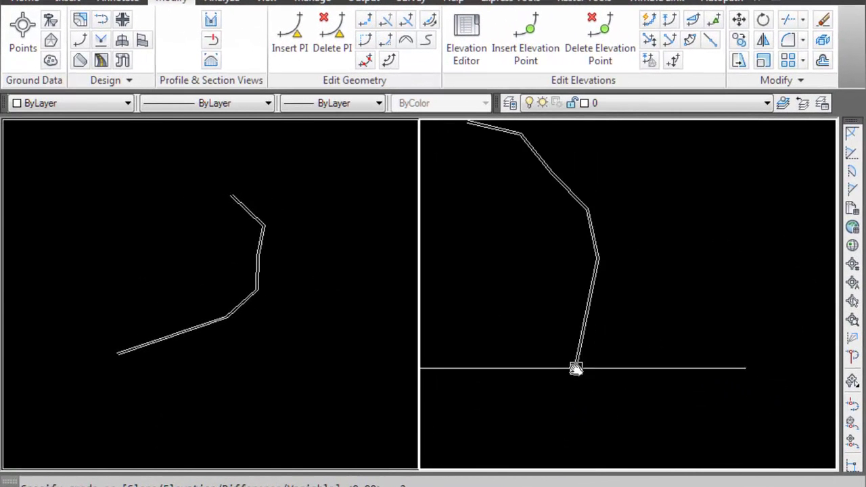
click(572, 367)
click(579, 382)
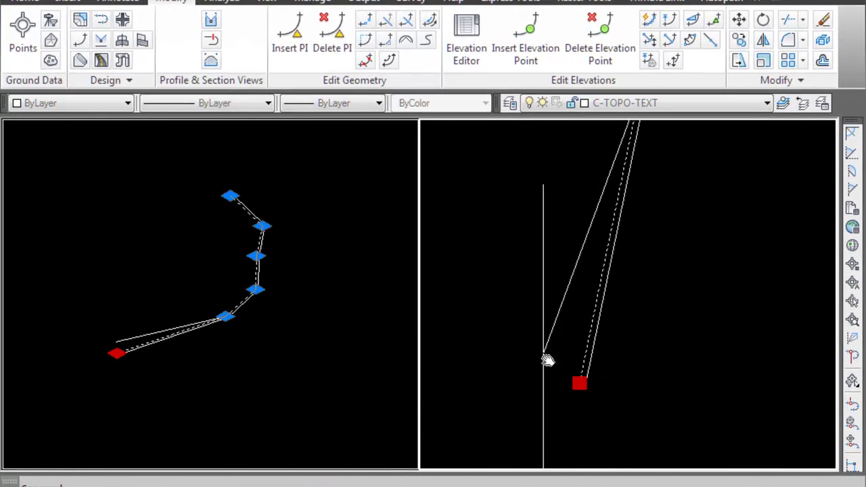
click(526, 339)
key(Escape)
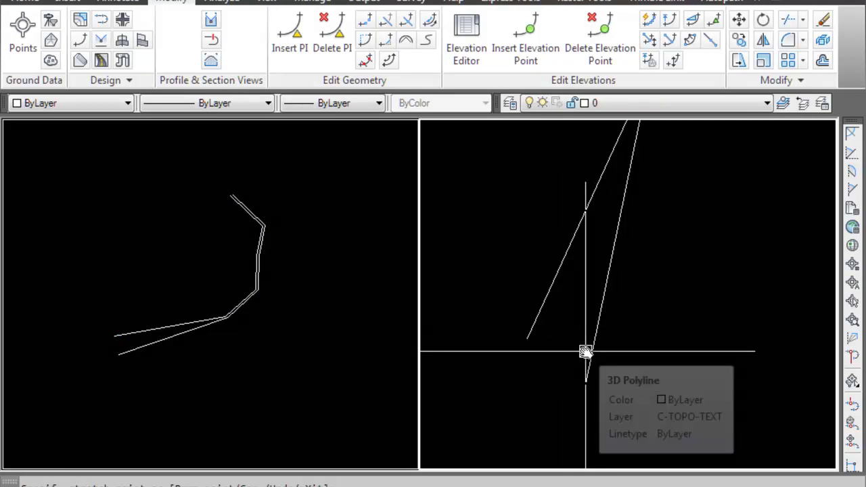
key(Escape)
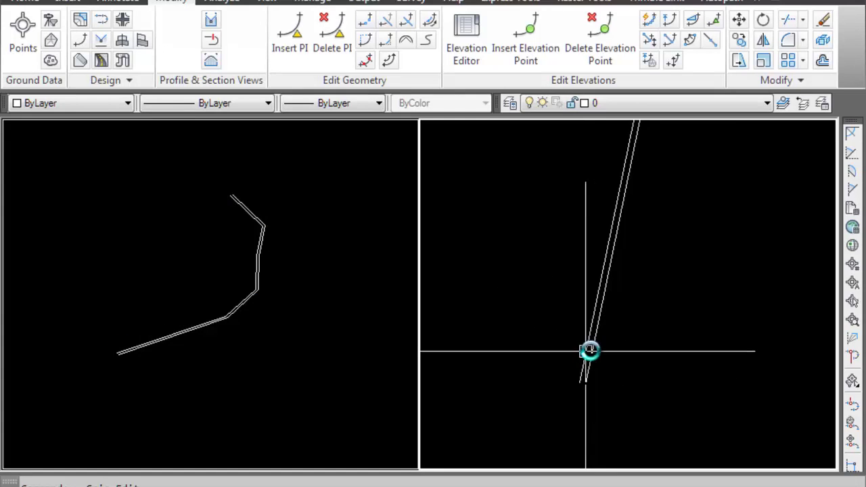
Delete the static offset copy and orbit the right viewport back to its earlier angle.
click(600, 319)
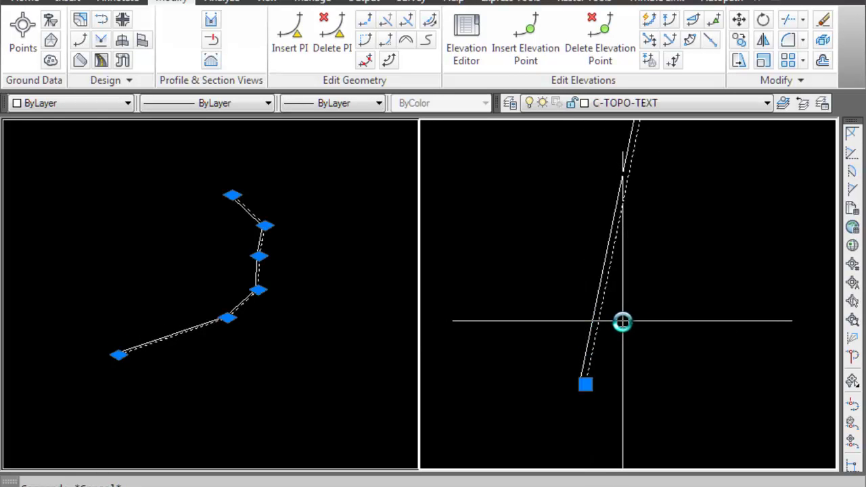
key(Escape)
shift+middle_drag(622, 321, 610, 358)
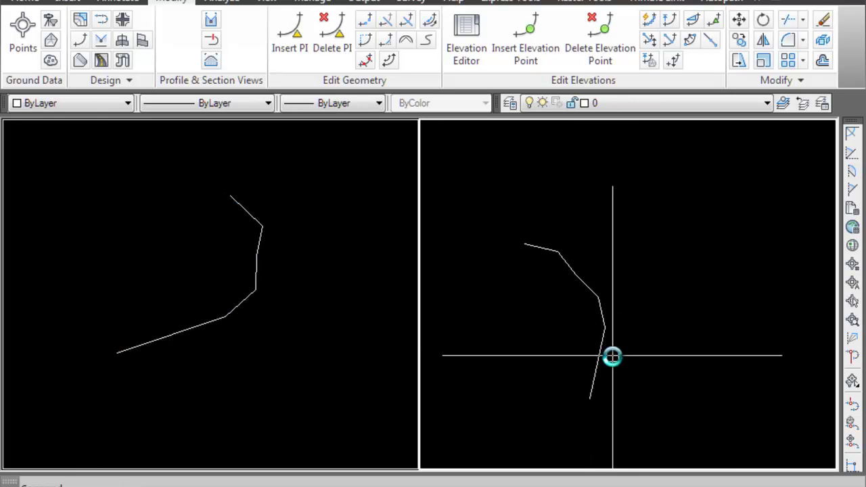
Open Dynamic Stepped Offset from the CGS Civil 3D Tools 2014 tab and reposition its dialog.
click(756, 4)
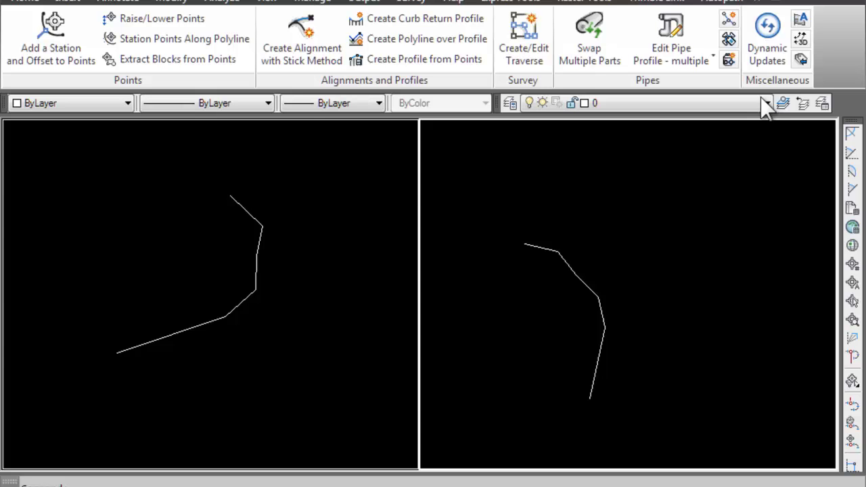
click(800, 39)
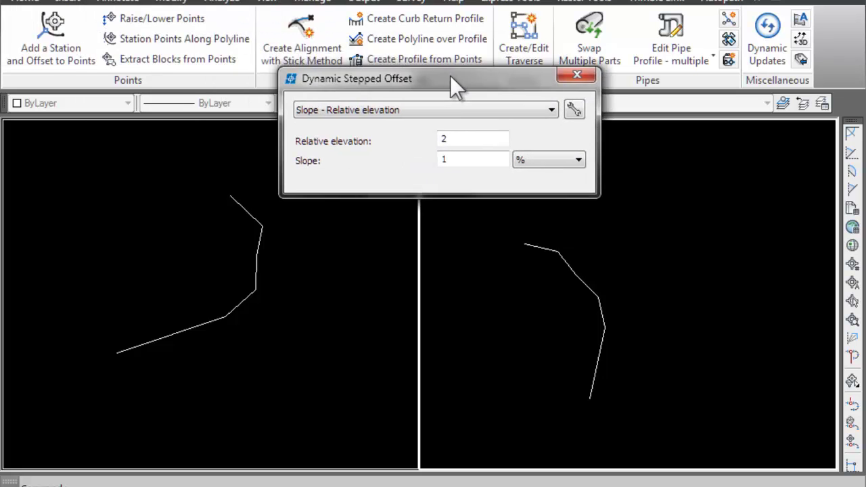
drag(450, 75, 433, 64)
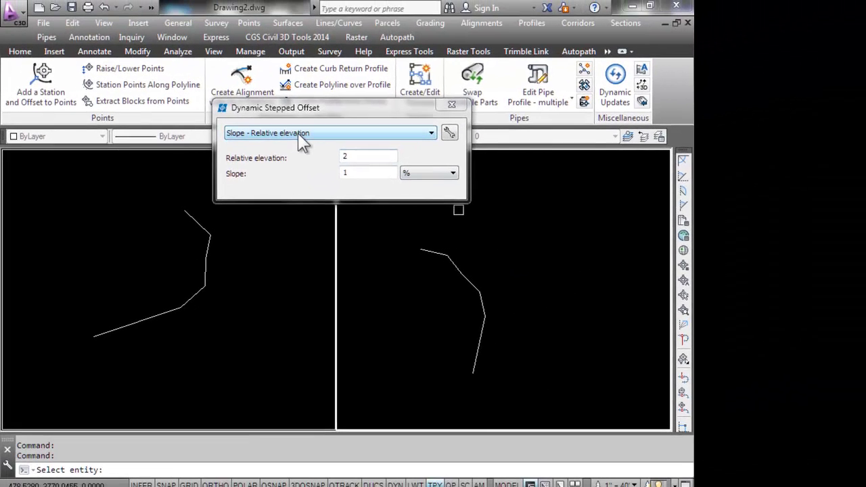
Switch the offset method to Distance - Slope with distance 1 and slope -2 %.
click(373, 99)
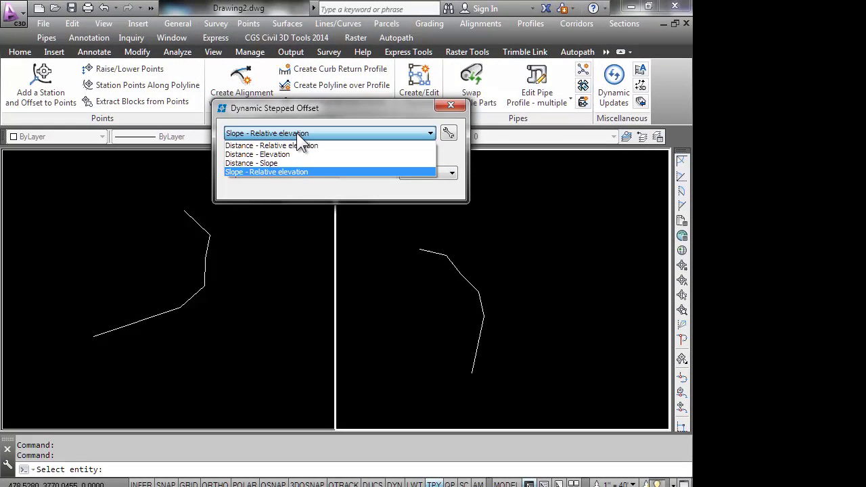
click(270, 163)
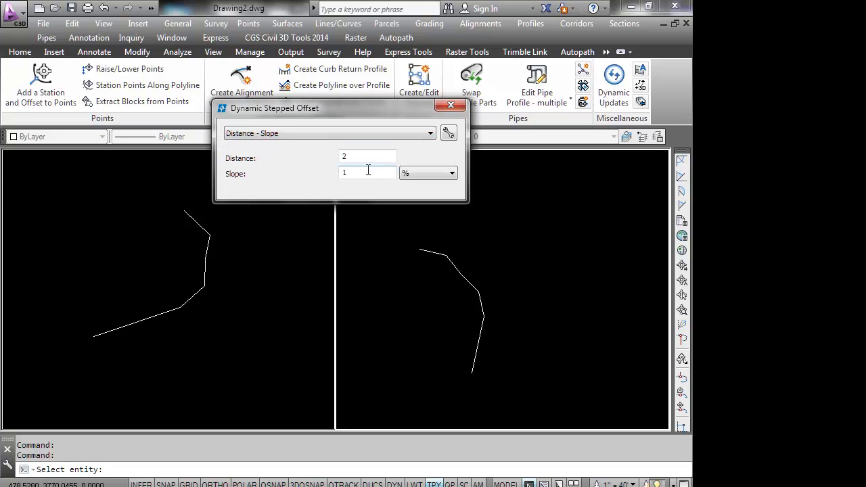
drag(367, 157, 335, 156)
text(1)
drag(360, 174, 328, 173)
text(-2)
click(453, 174)
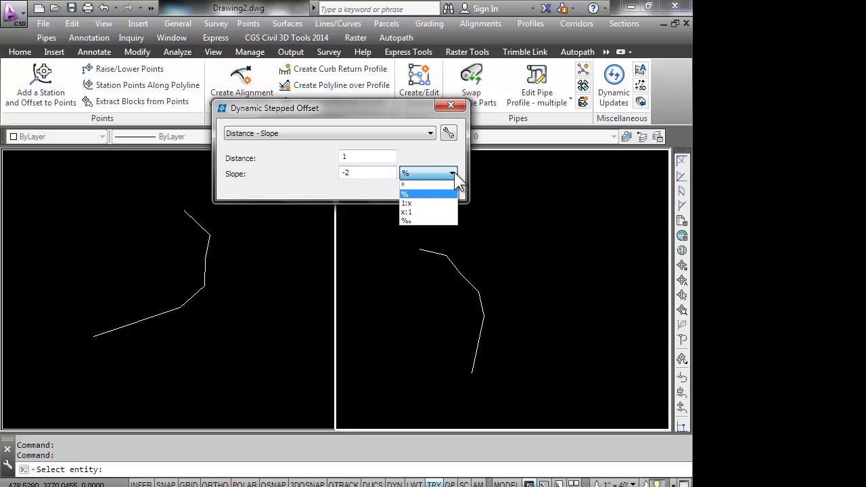
click(453, 173)
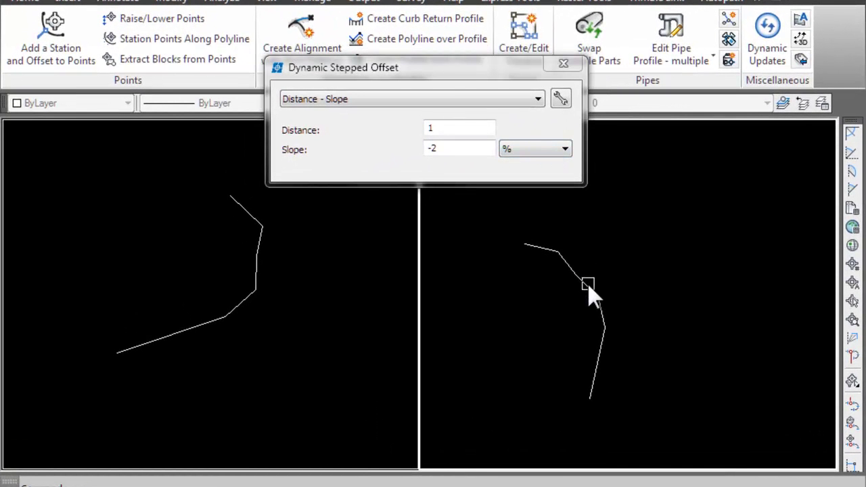
Pick the 3D polyline and place the dynamic offset on the chosen side.
click(604, 313)
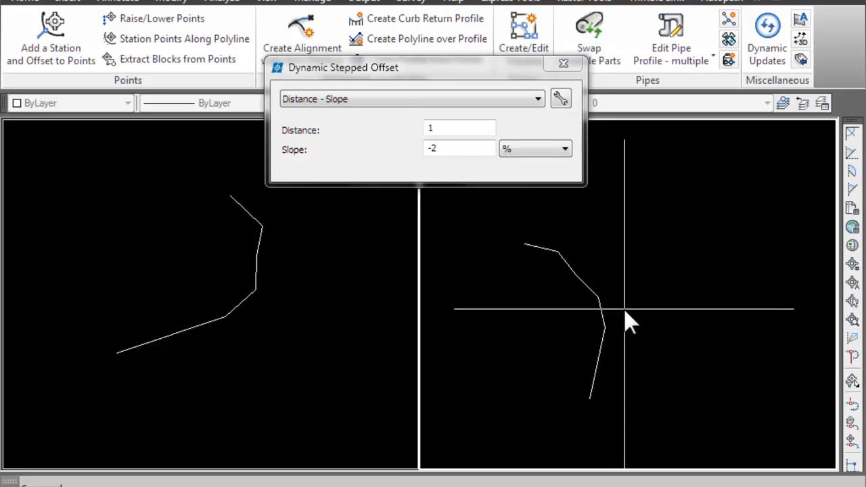
click(623, 309)
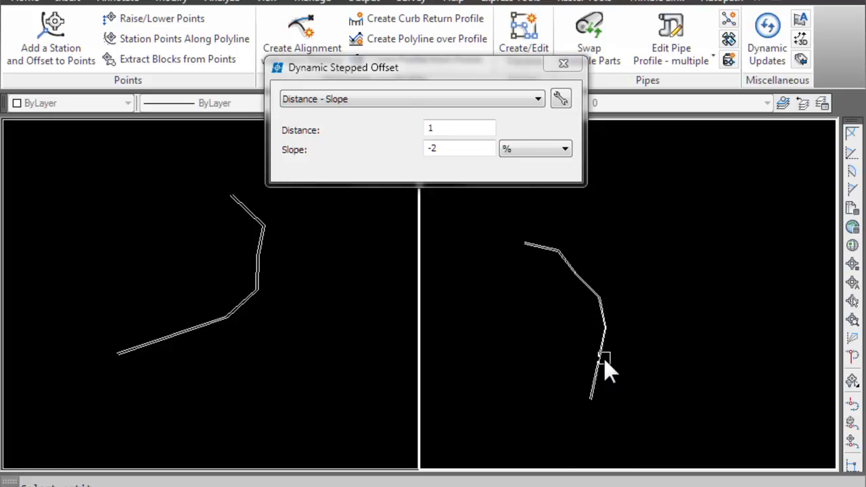
scroll(602, 372, up, 5)
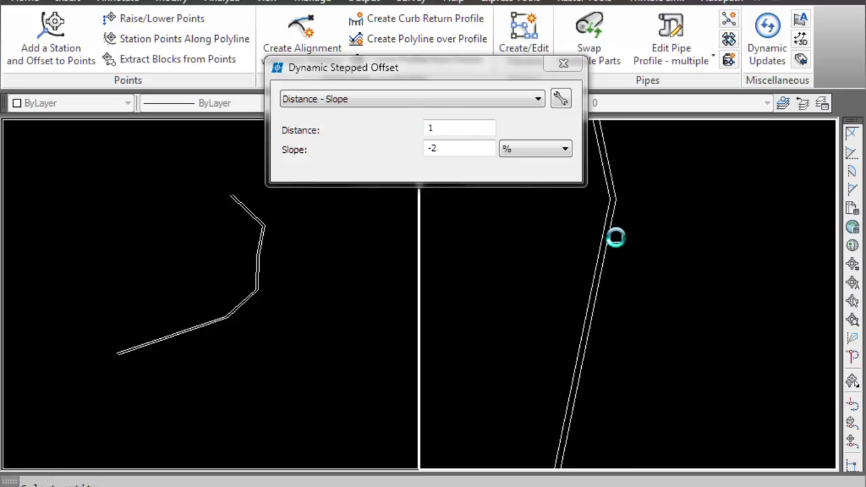
Use Distance - Relative elevation with distance 5 and elevation 1 to offset the polyline.
click(425, 101)
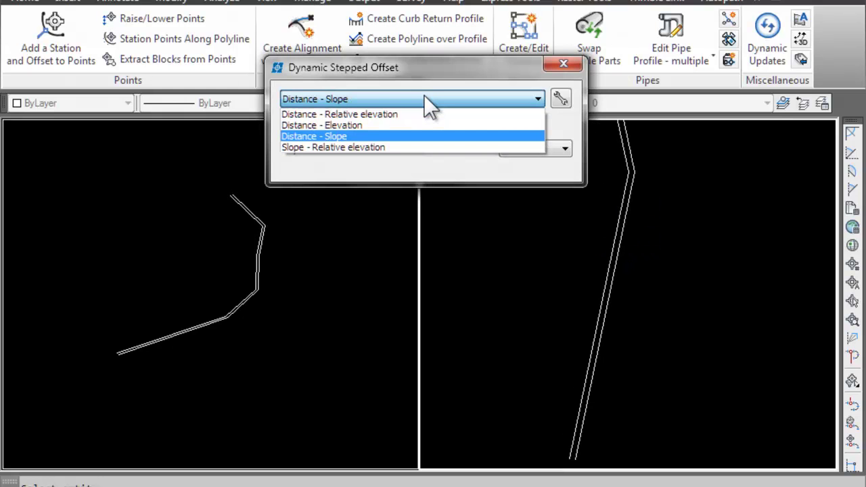
click(371, 115)
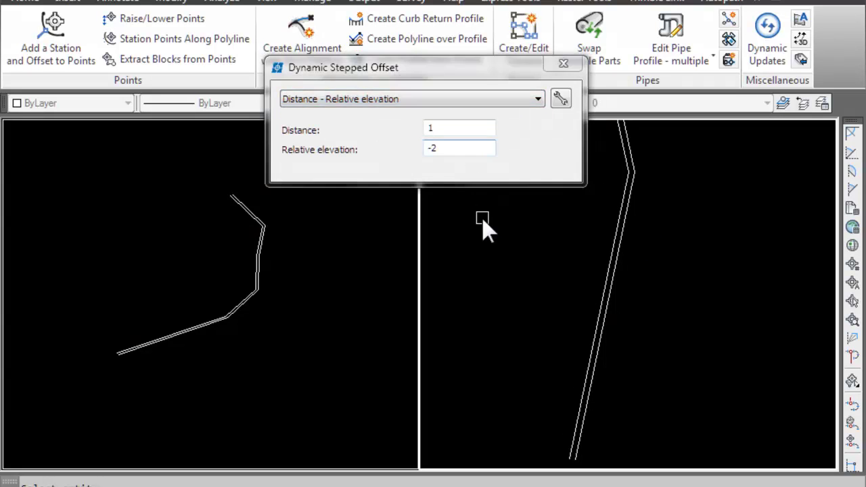
double_click(430, 129)
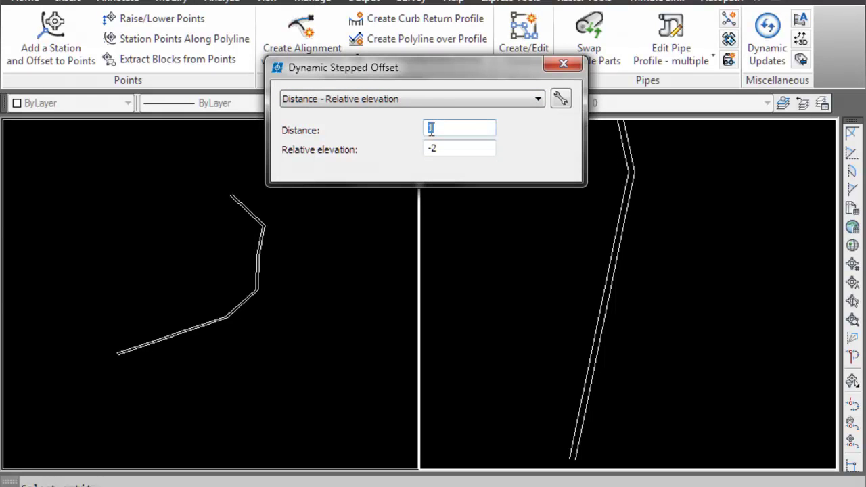
text(5)
double_click(449, 149)
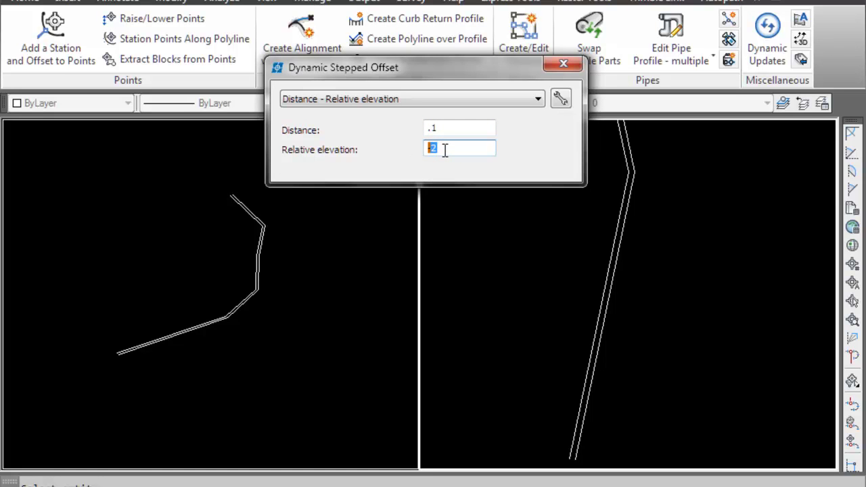
text(1)
click(615, 252)
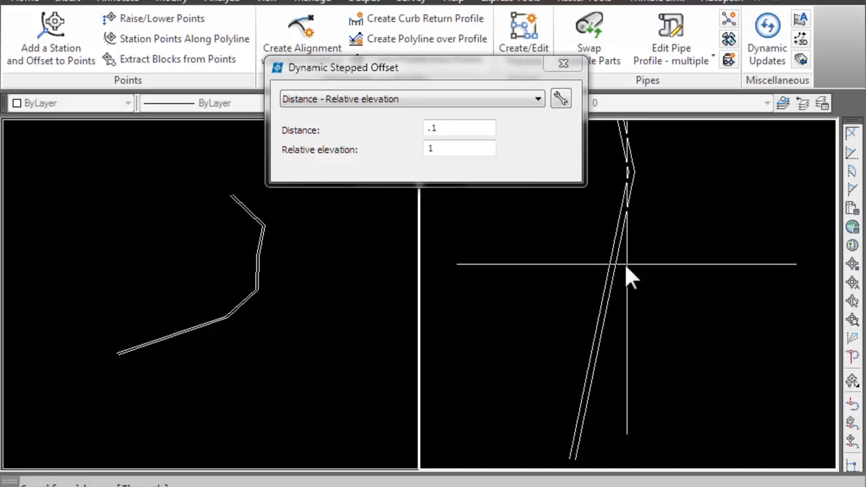
click(644, 271)
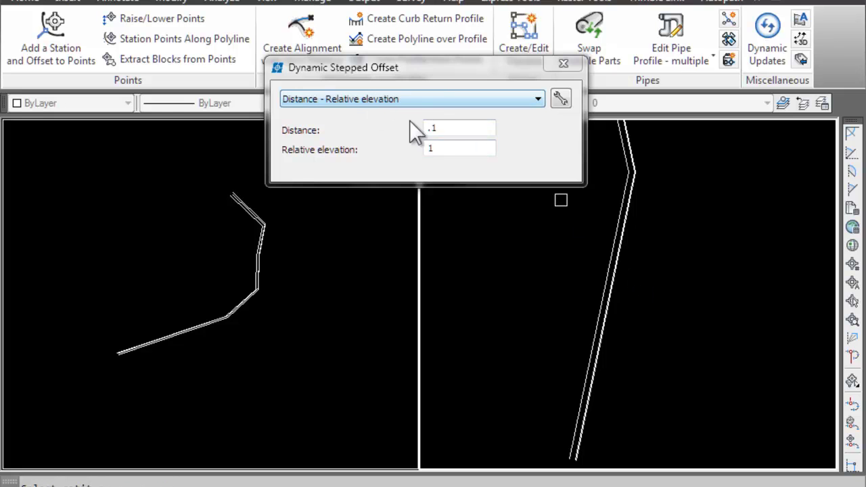
Offset the curb polyline again to the right at distance 1 and relative elevation 0.
double_click(428, 127)
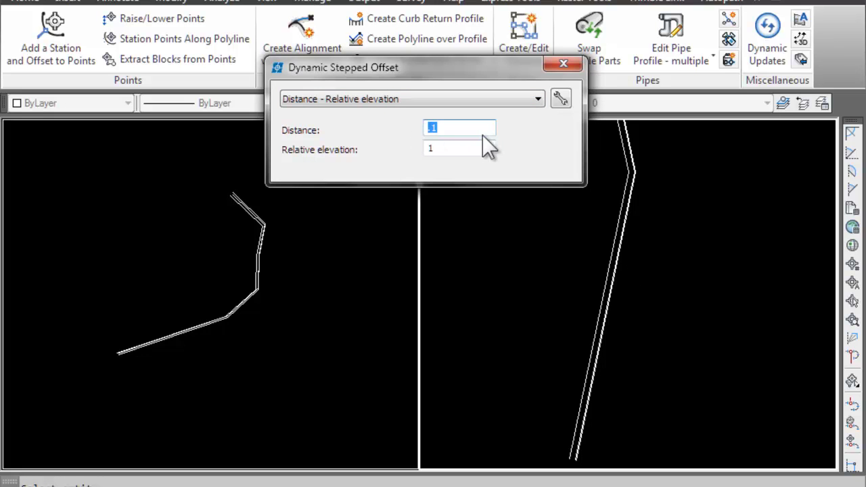
text(1)
double_click(467, 147)
text(0)
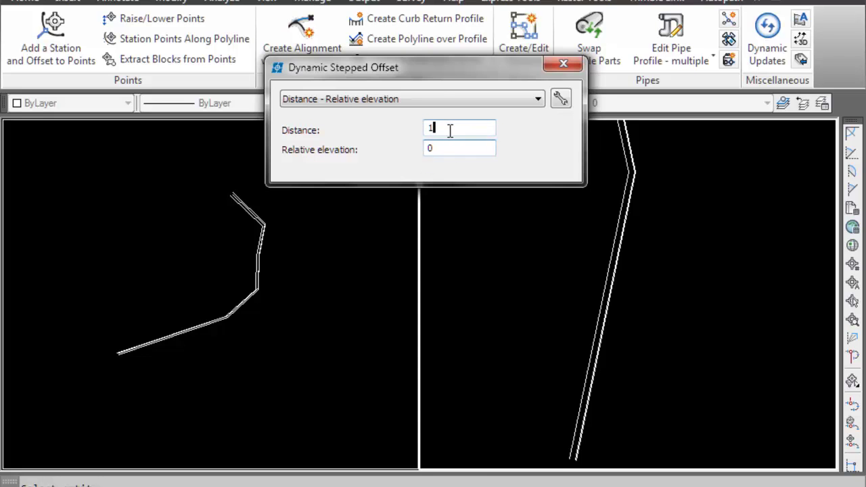
click(631, 246)
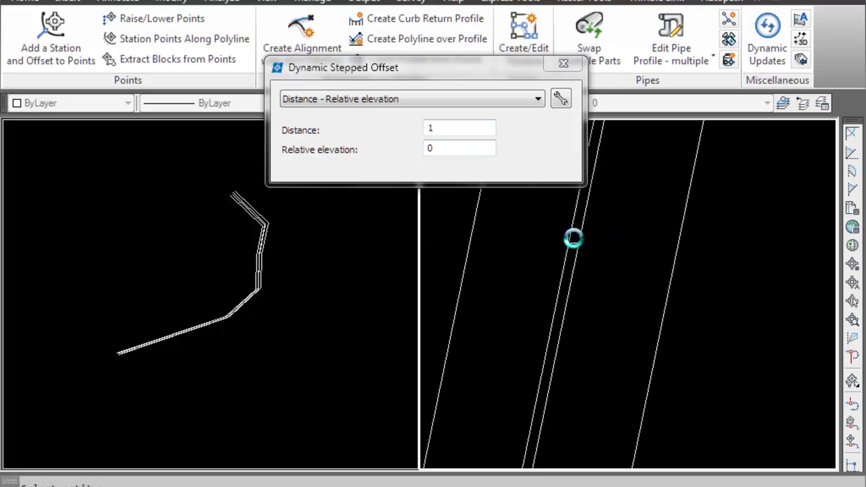
click(662, 242)
scroll(661, 241, down, 5)
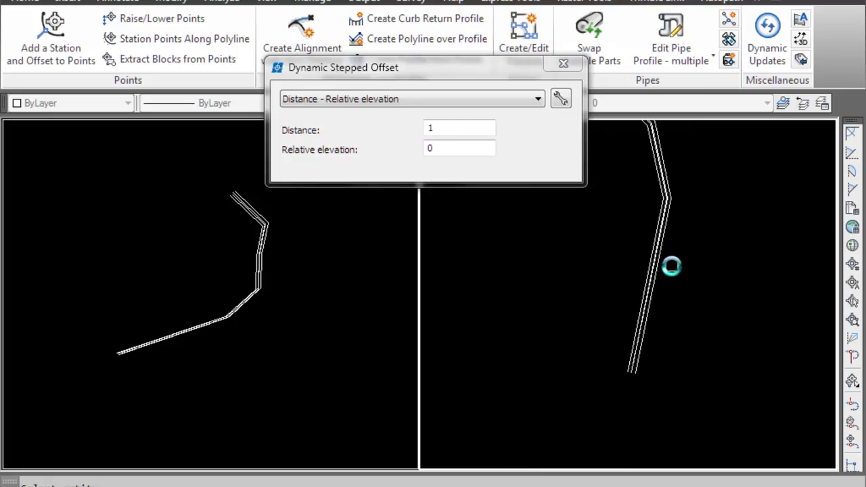
click(563, 95)
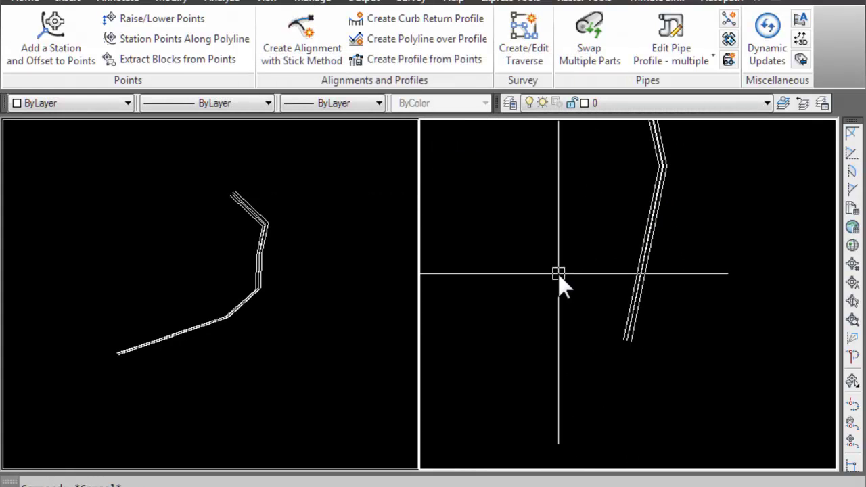
scroll(631, 352, up, 5)
scroll(631, 352, up, 1)
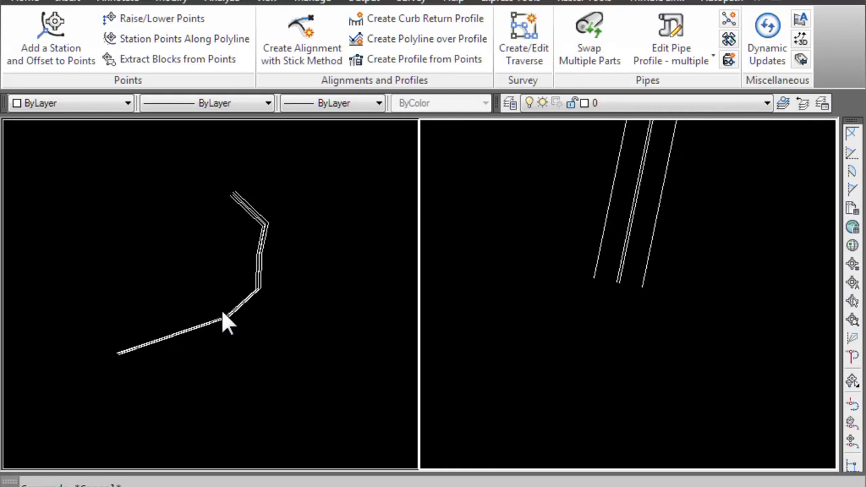
scroll(238, 337, up, 8)
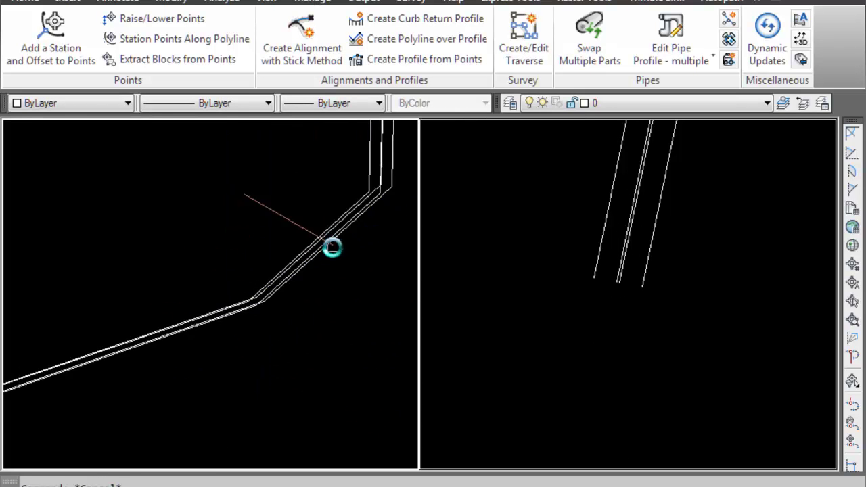
scroll(250, 322, down, 5)
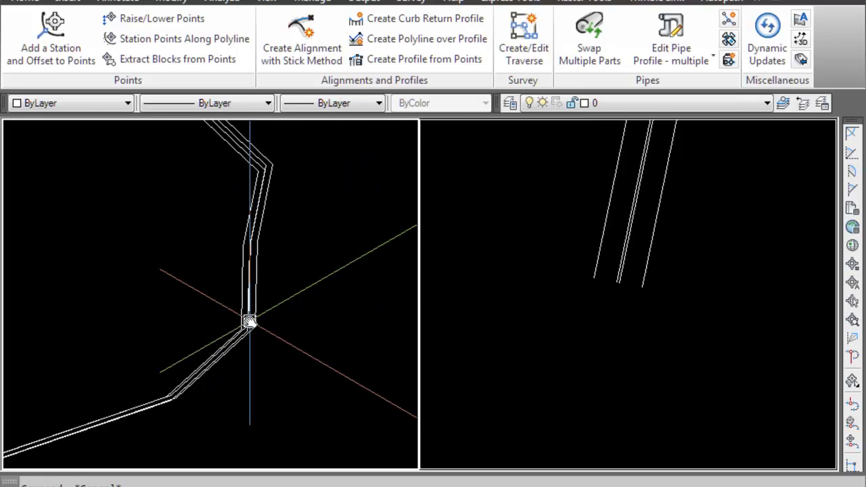
scroll(259, 319, up, 4)
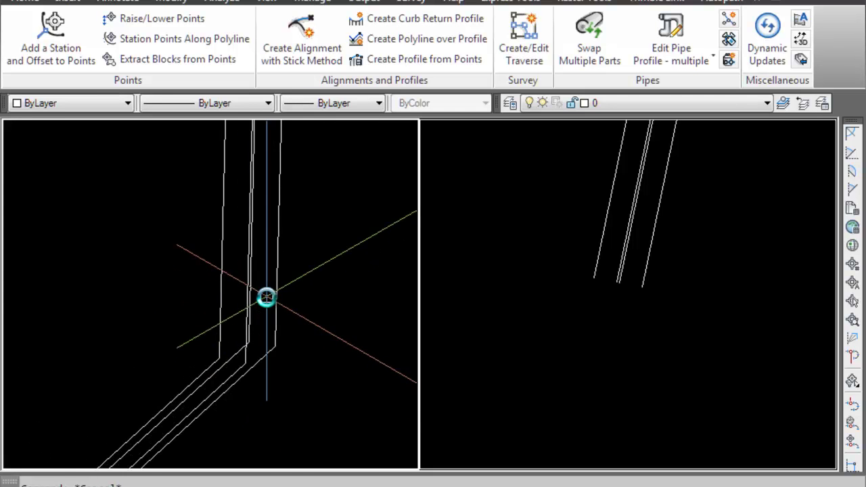
scroll(266, 299, down, 5)
scroll(267, 190, up, 5)
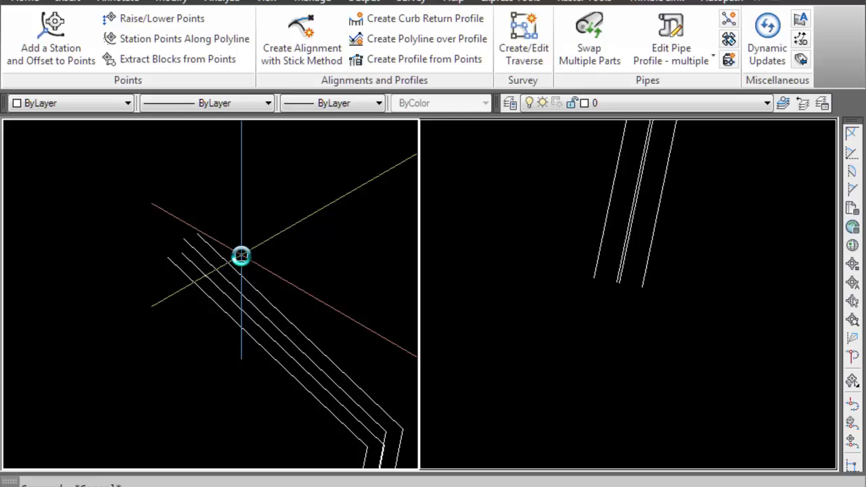
click(577, 283)
scroll(564, 302, down, 4)
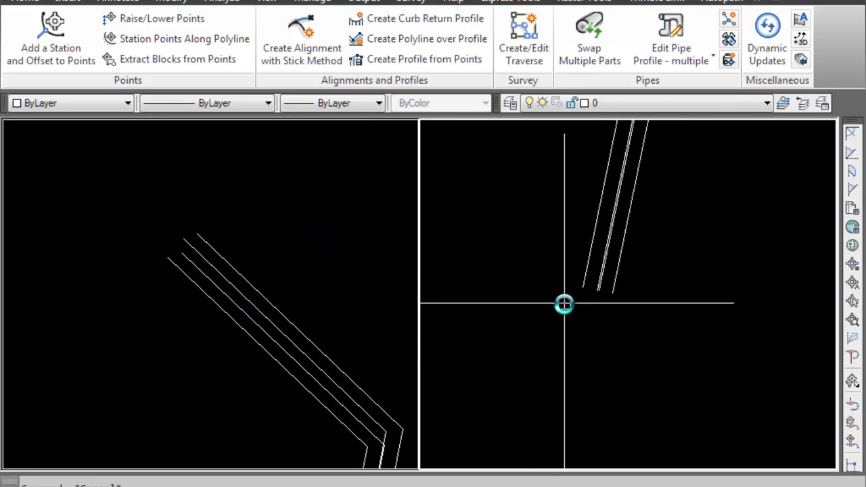
scroll(556, 340, up, 4)
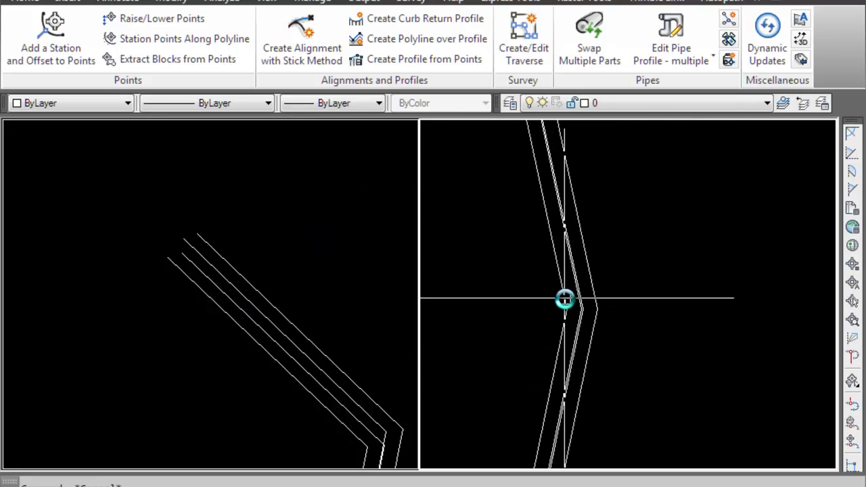
click(348, 330)
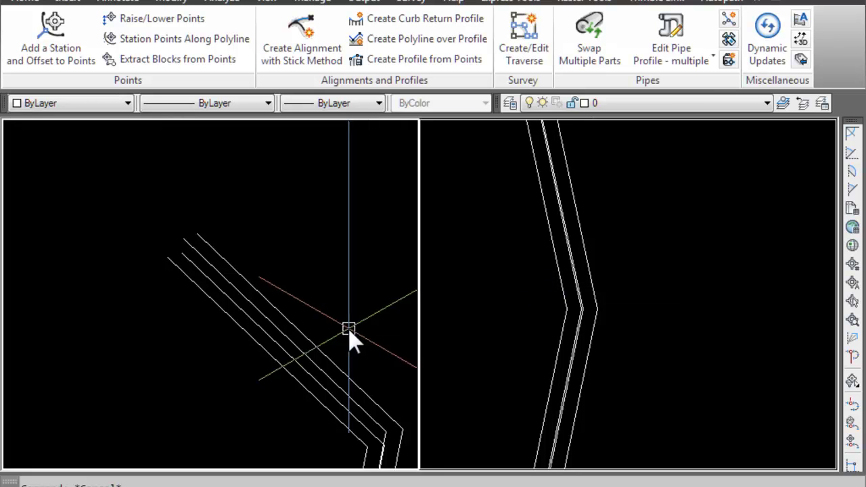
scroll(351, 270, up, 4)
scroll(338, 271, down, 3)
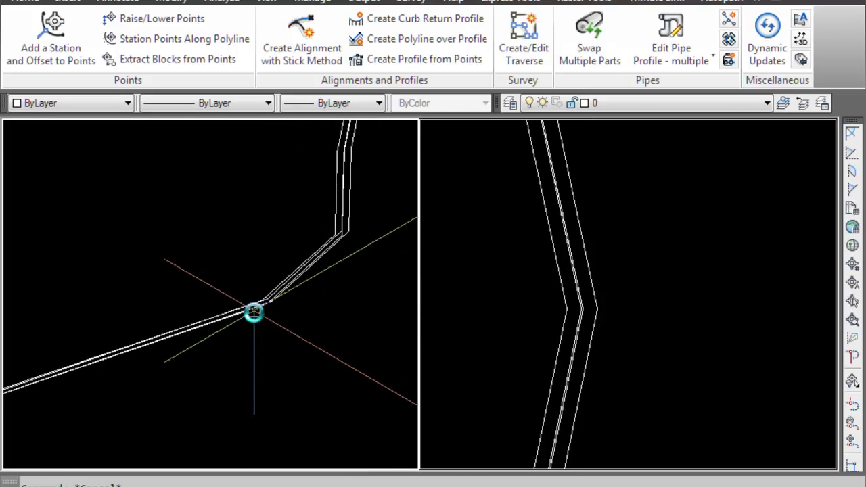
Select the curb polyline in the right viewport and stretch one vertex progressively further right.
click(557, 305)
click(563, 307)
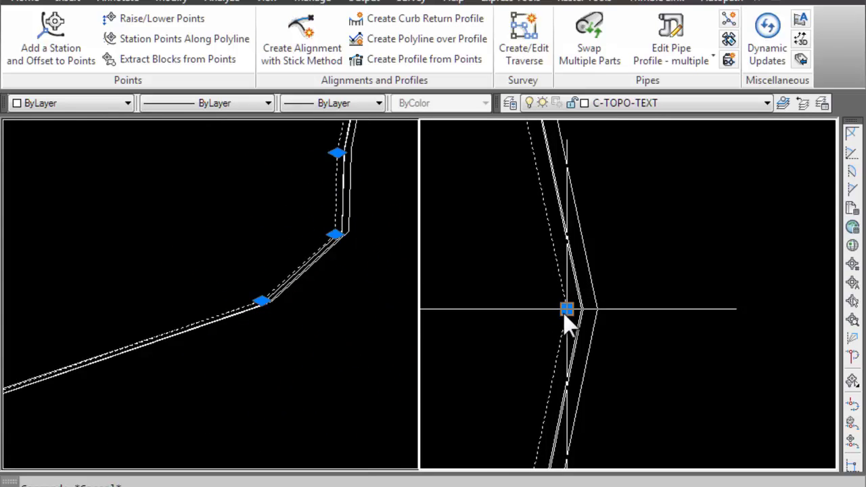
click(566, 308)
click(500, 306)
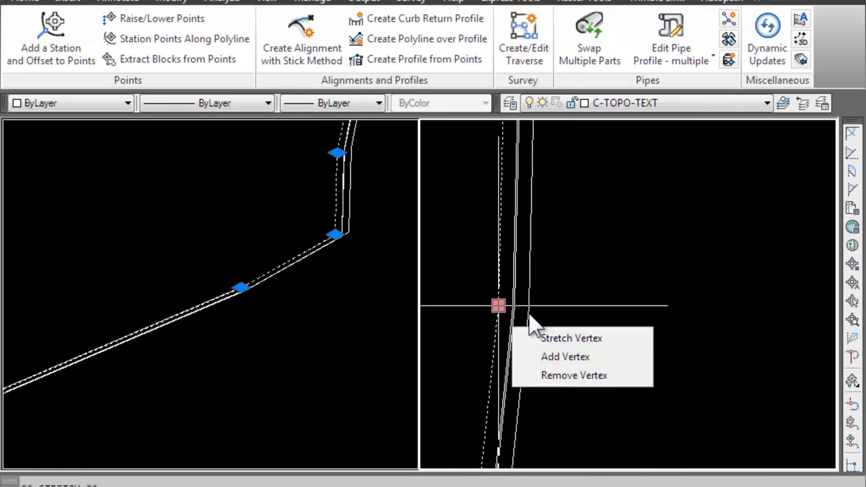
click(496, 305)
click(601, 296)
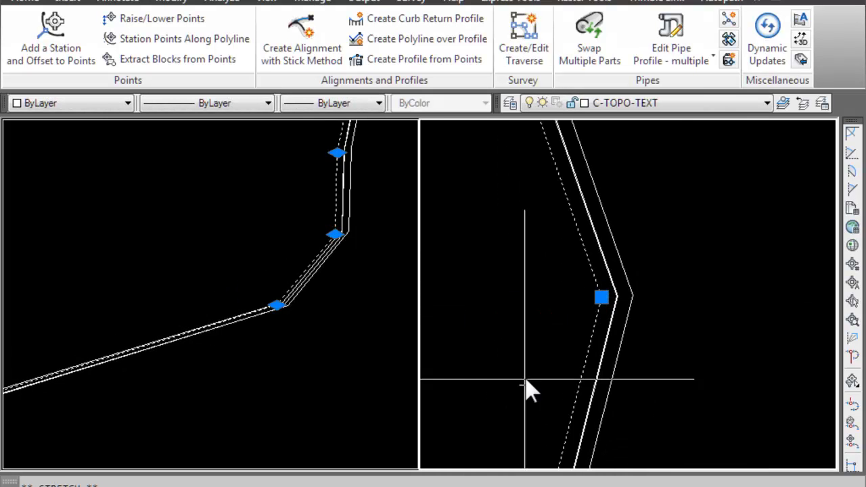
click(601, 296)
click(711, 268)
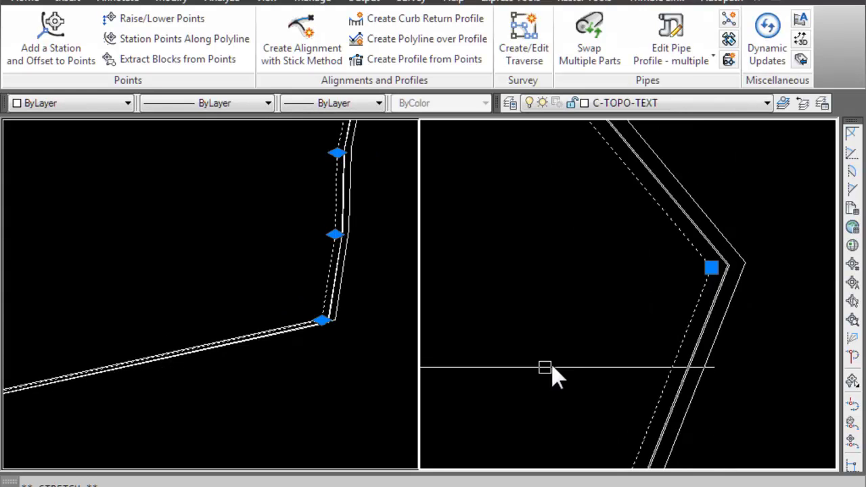
Stretch the middle vertex and a lower vertex upward to reshape the curb, then clear the grips.
scroll(685, 280, down, 3)
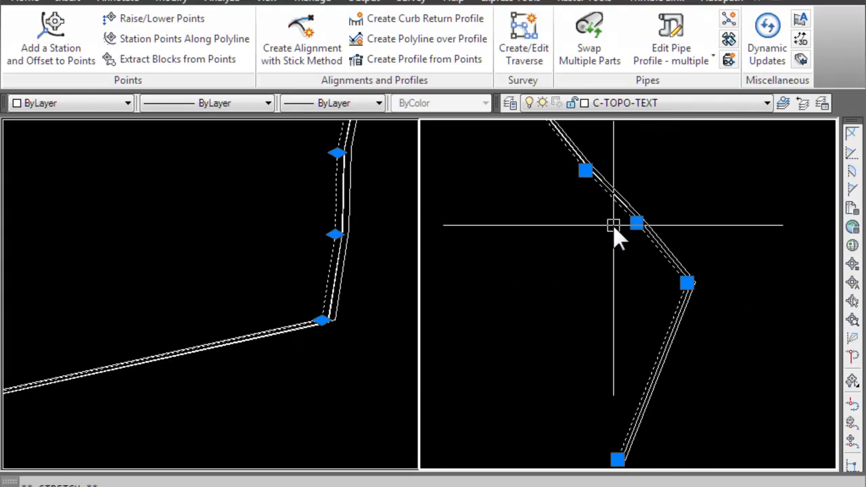
click(636, 223)
click(668, 192)
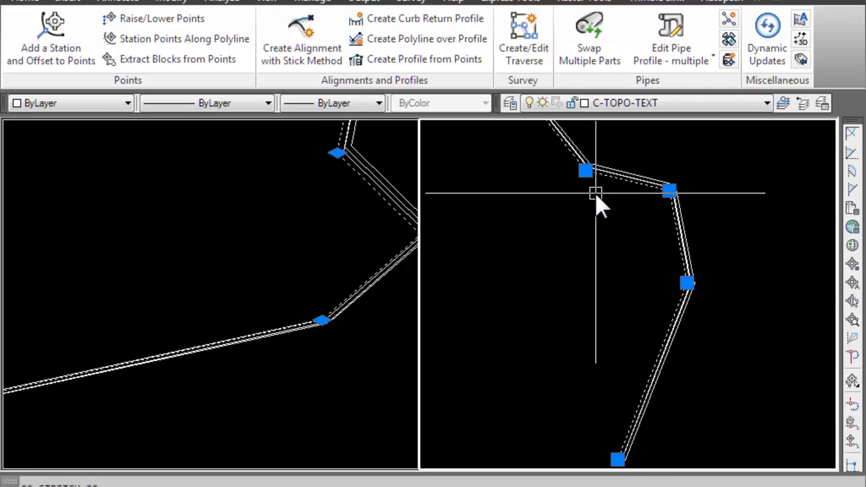
middle_drag(593, 192, 593, 346)
click(585, 327)
click(602, 292)
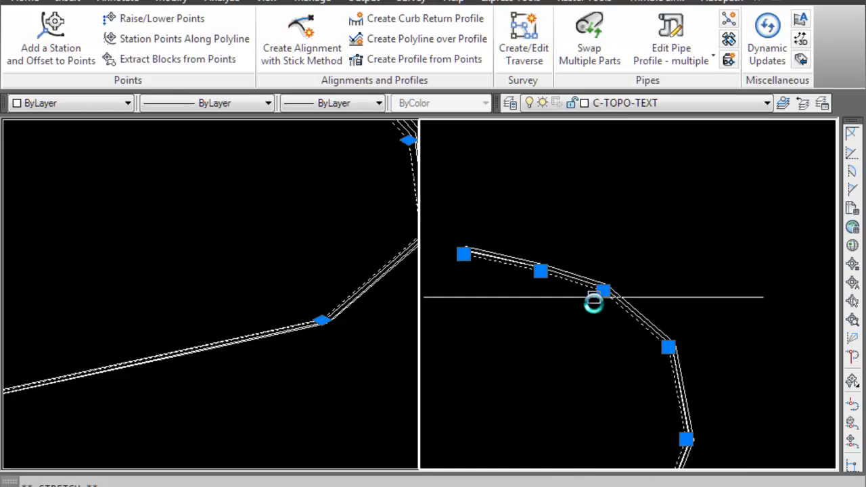
scroll(595, 303, up, 5)
key(Escape)
Stretch another curb vertex up and to the right to form a new jog near the top.
scroll(693, 316, up, 1)
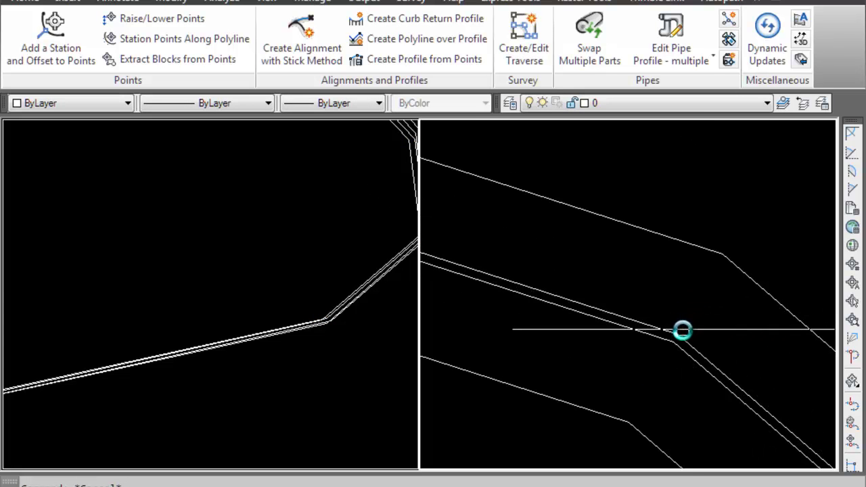
click(681, 331)
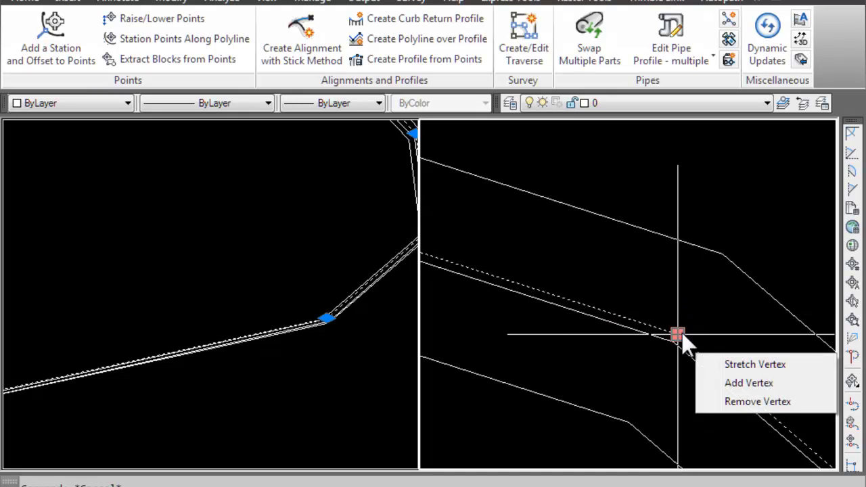
click(677, 334)
scroll(697, 312, down, 3)
scroll(704, 308, down, 2)
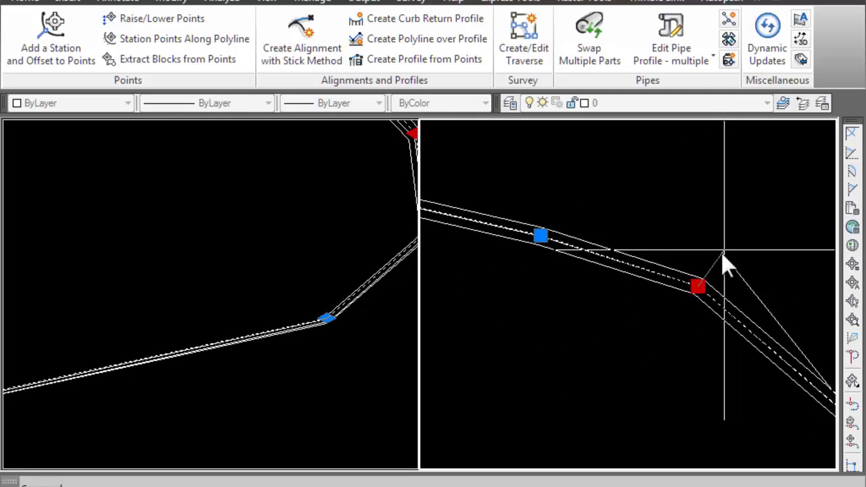
click(724, 248)
click(725, 249)
click(746, 226)
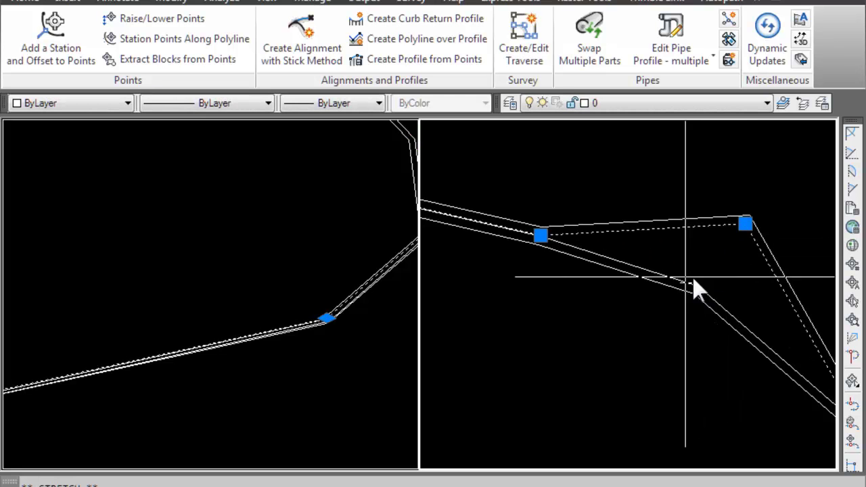
key(Escape)
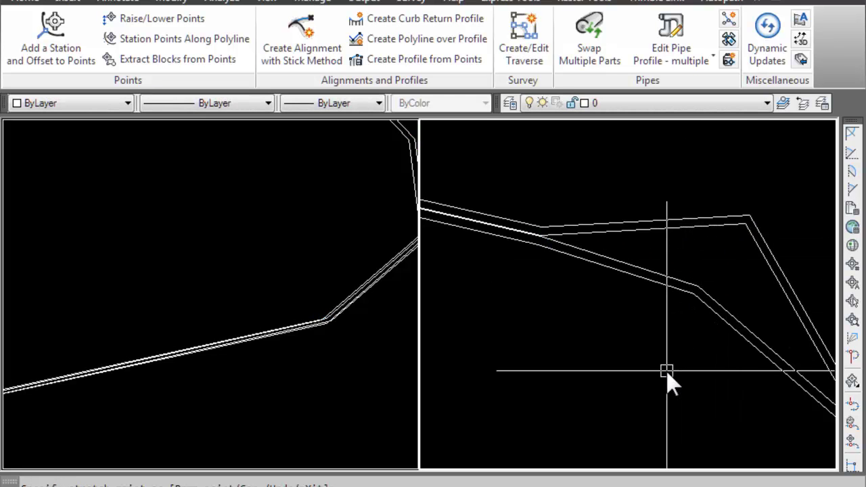
scroll(667, 379, down, 3)
middle_drag(657, 354, 612, 253)
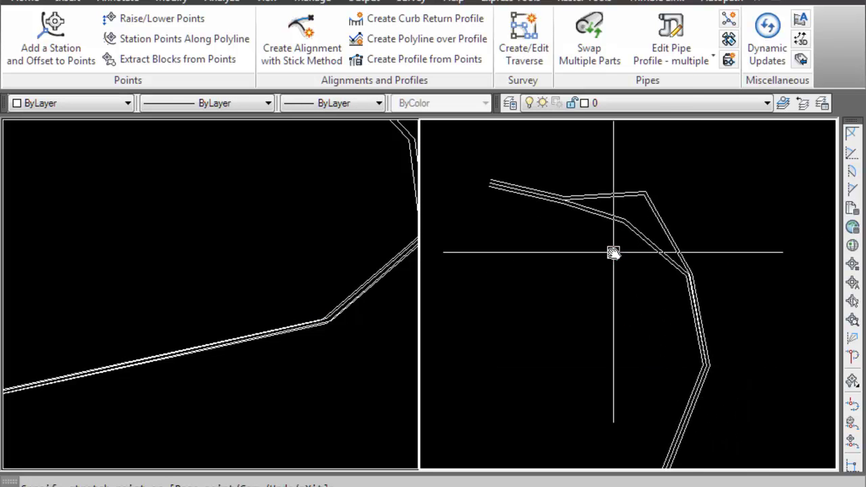
scroll(613, 253, down, 2)
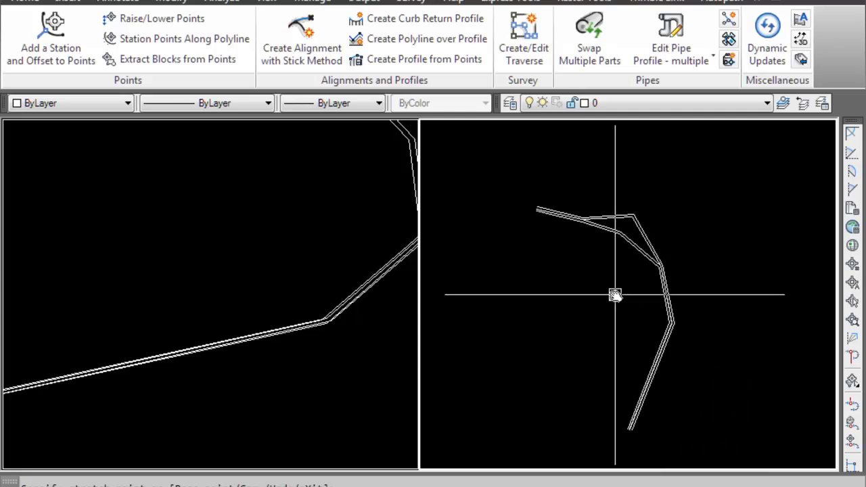